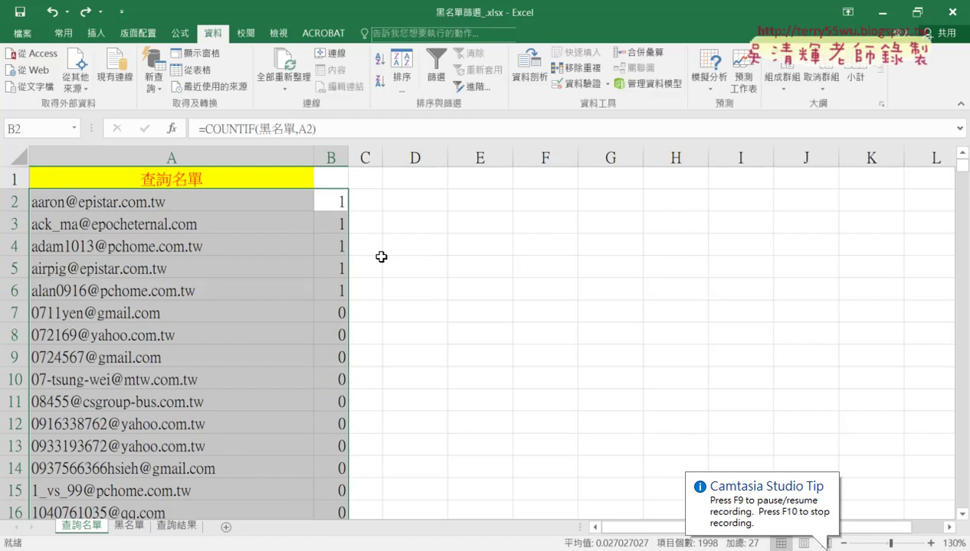
Inspect the COUNTIF formula in B2 and its 黑名單 range argument
click(334, 202)
click(237, 130)
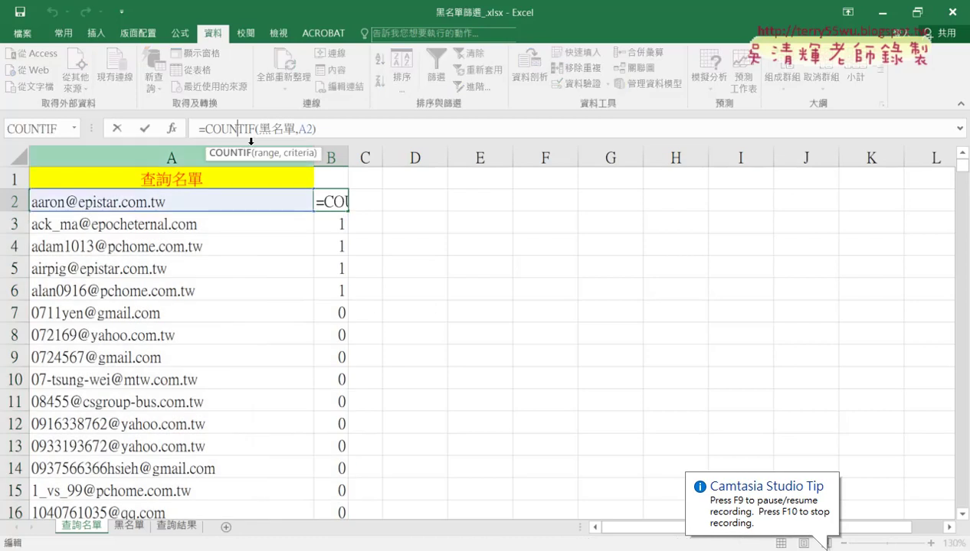
click(171, 128)
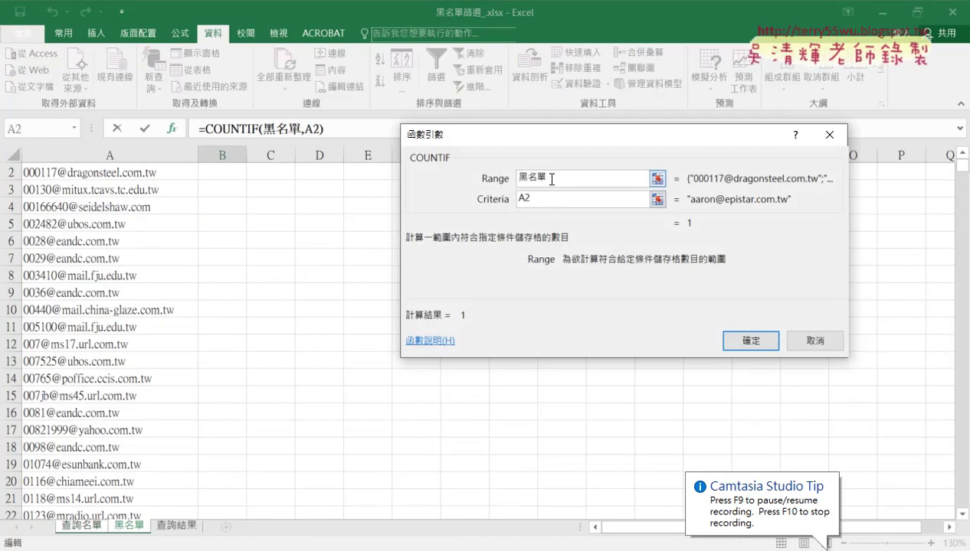
double_click(550, 178)
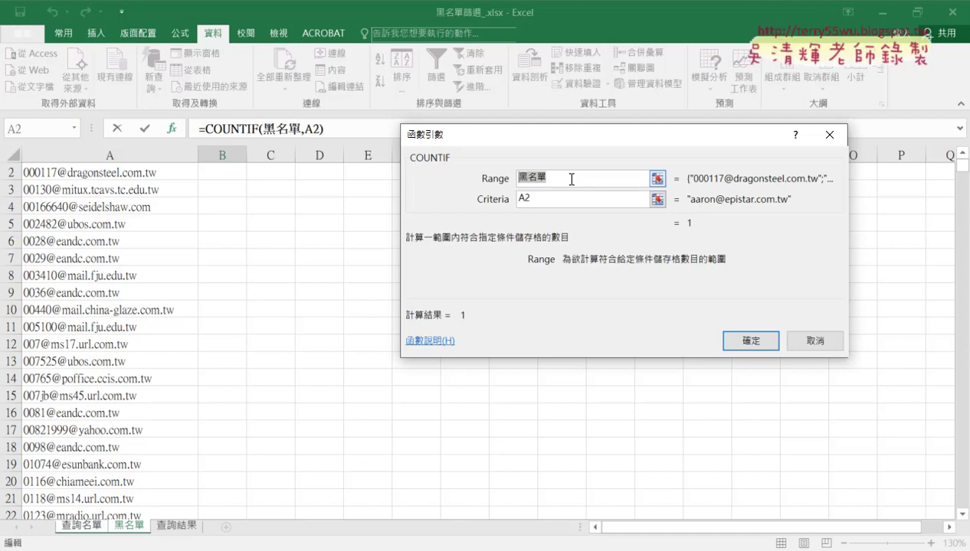
click(750, 342)
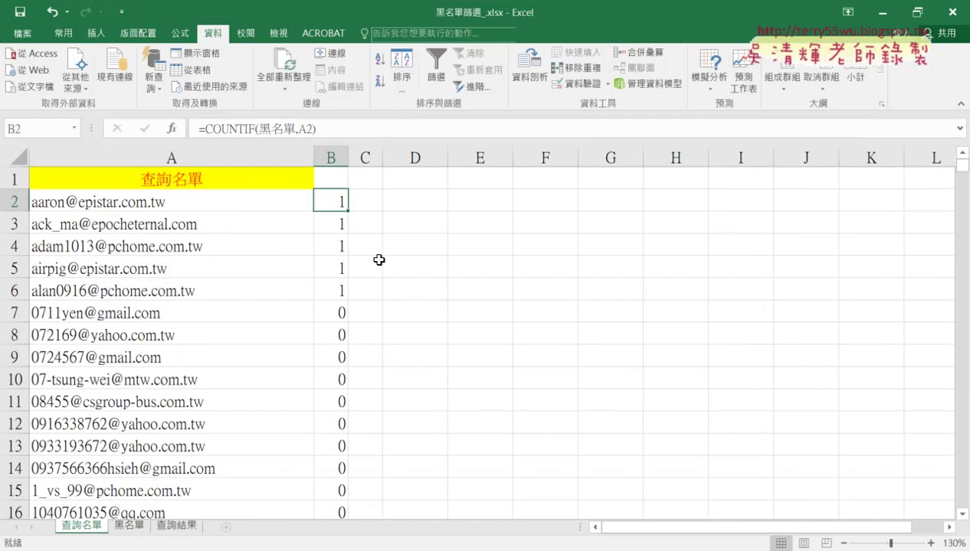
Highlight the A2:A6 emails scoring 1 and rows 7–13 scoring 0
scroll(337, 283, down, 4)
scroll(337, 285, up, 3)
scroll(337, 286, up, 1)
drag(17, 310, 17, 442)
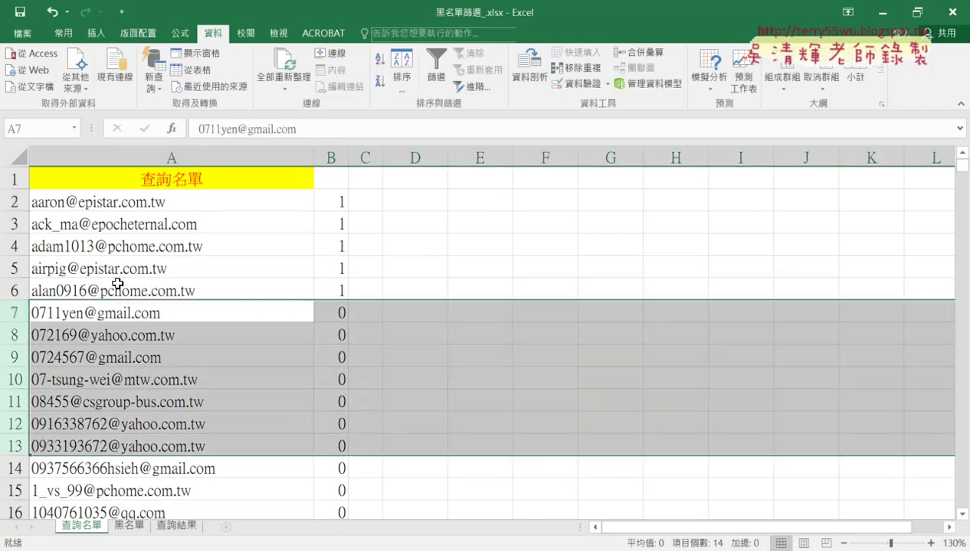
drag(273, 203, 273, 287)
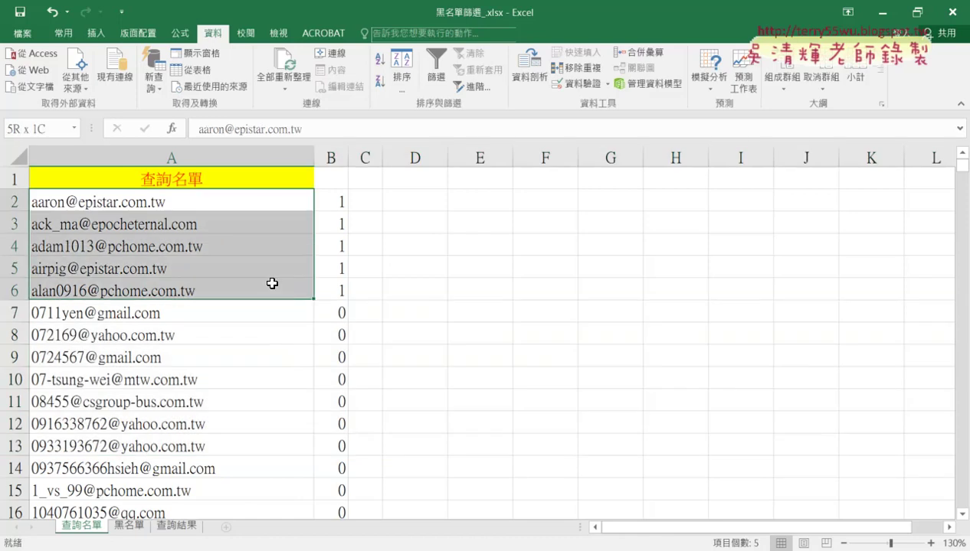
click(334, 183)
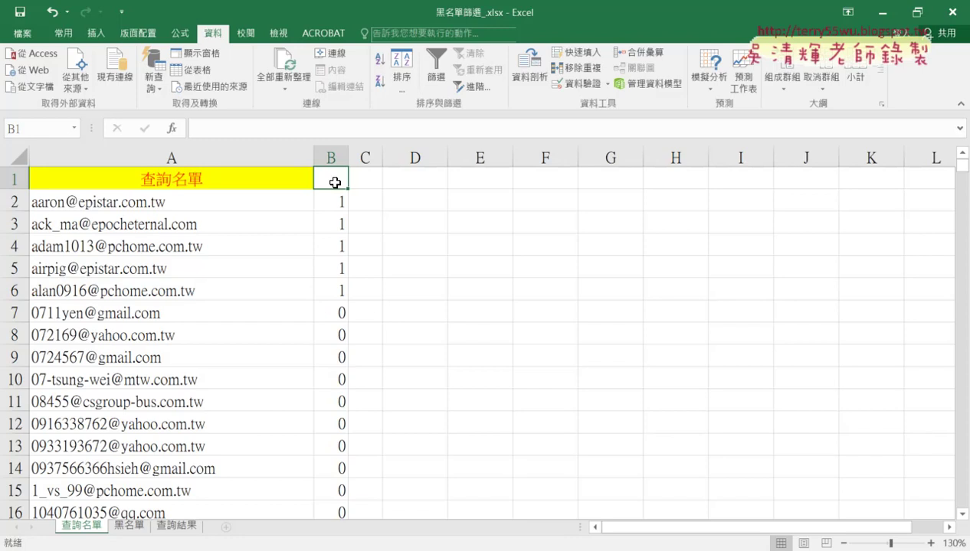
Bring up the Sort dialog for the 查詢名單 list and move it aside
click(72, 33)
click(208, 37)
click(401, 77)
drag(510, 164, 482, 100)
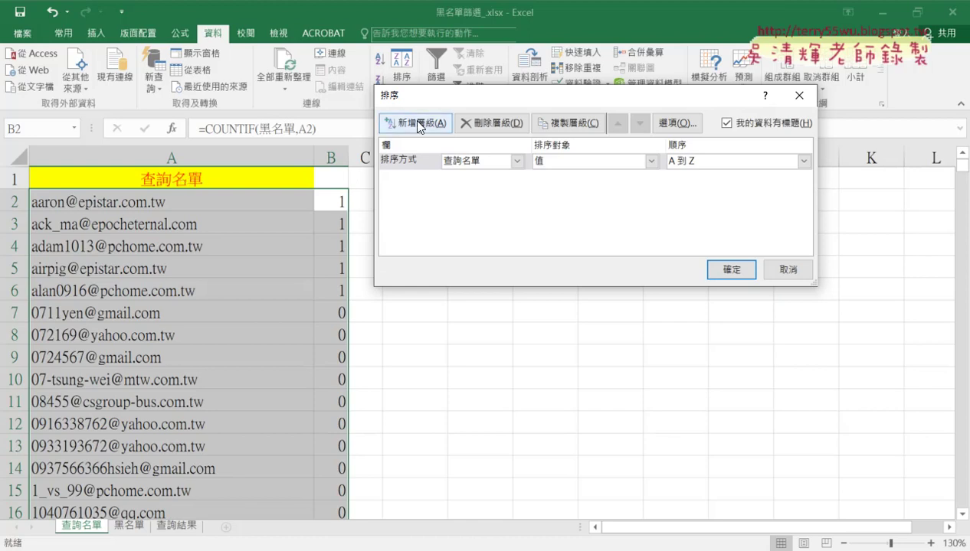
drag(443, 101, 514, 109)
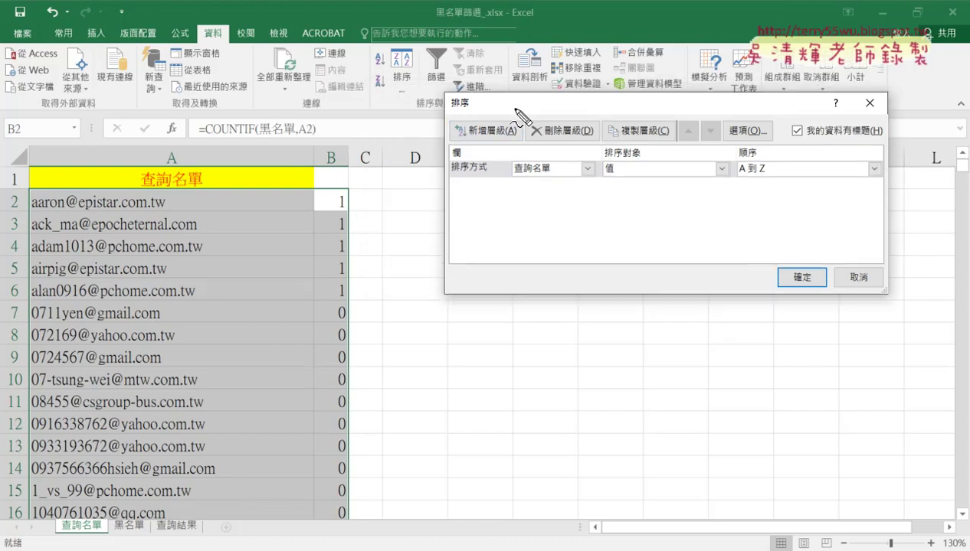
mouse_move(192, 193)
mouse_down()
mouse_move(208, 176)
mouse_move(223, 182)
mouse_up()
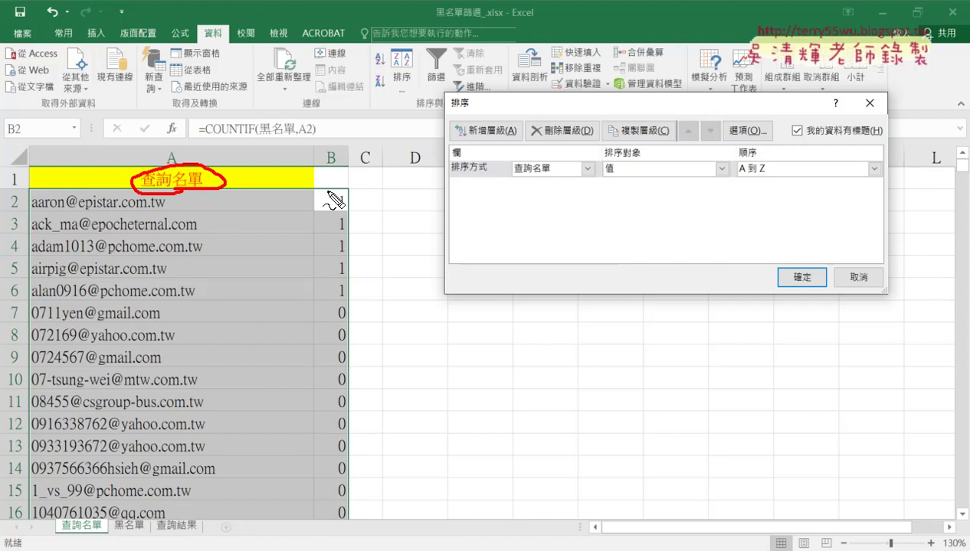
drag(341, 170, 353, 178)
mouse_move(342, 107)
mouse_down()
mouse_move(342, 170)
mouse_move(349, 159)
mouse_up()
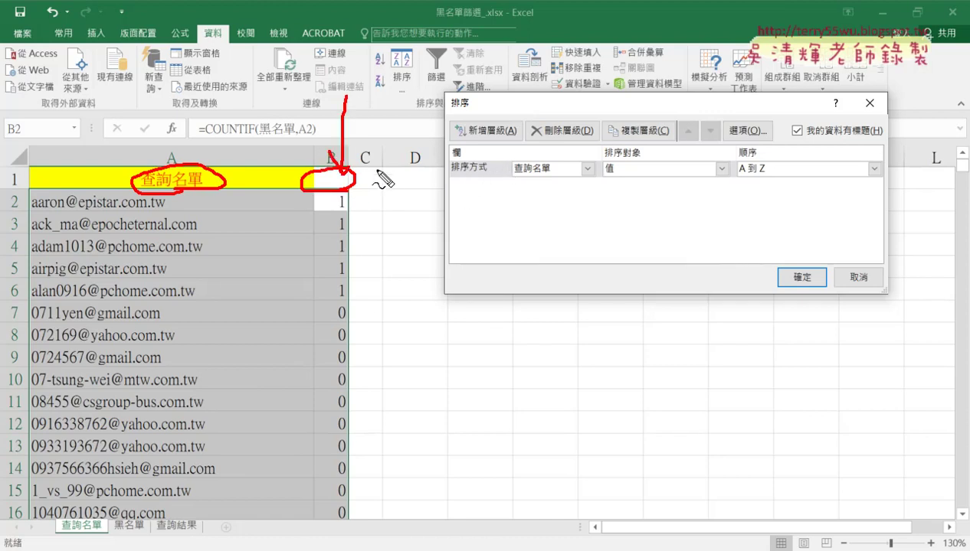
key(Escape)
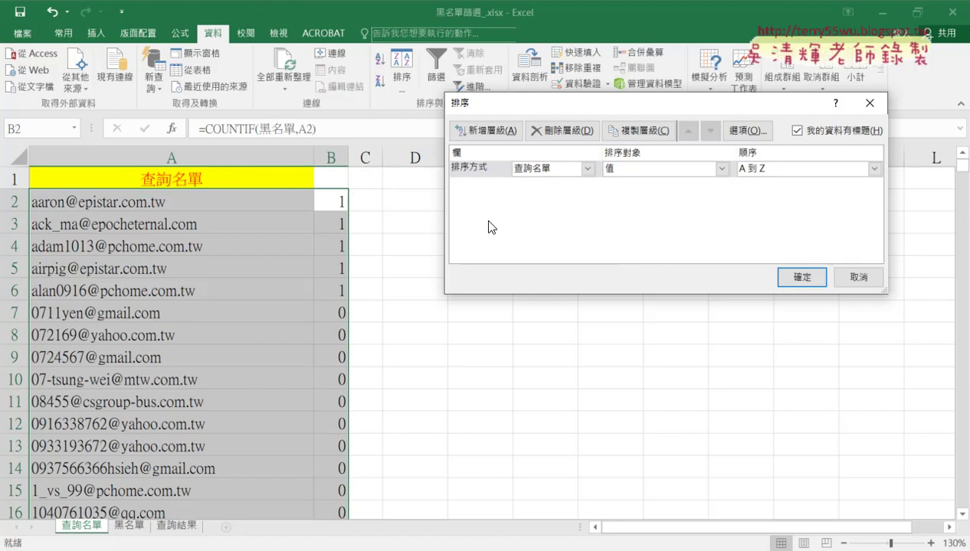
Sort the list by column B on cell values, Largest to Smallest
click(557, 170)
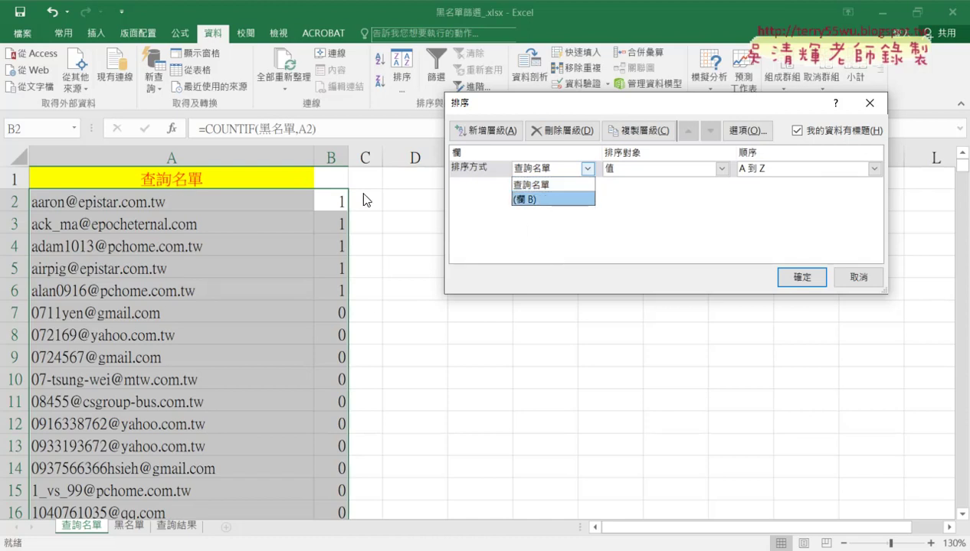
click(530, 200)
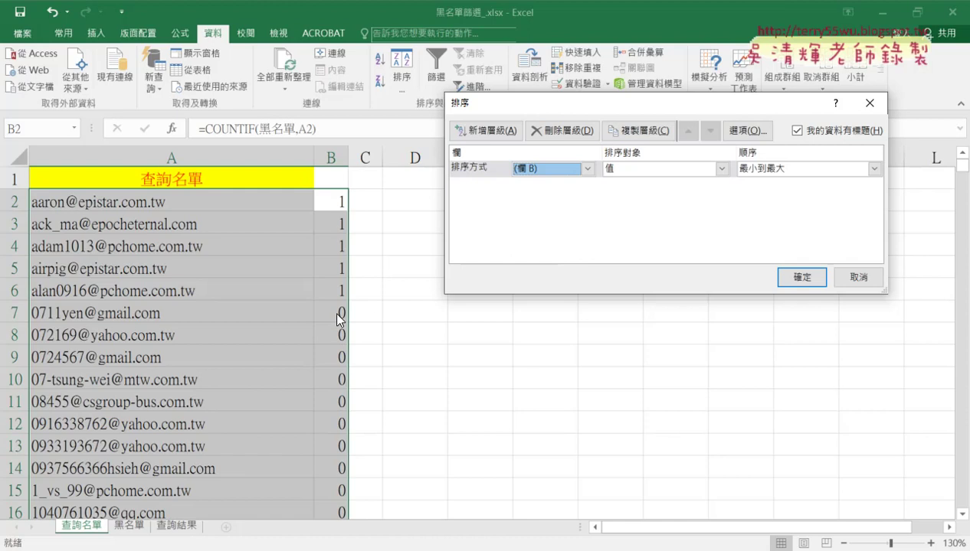
click(766, 174)
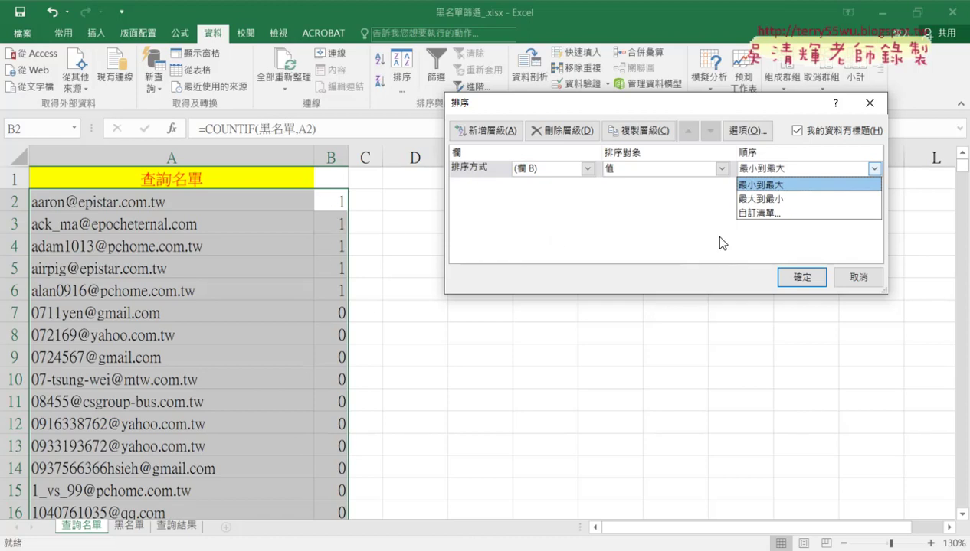
click(751, 199)
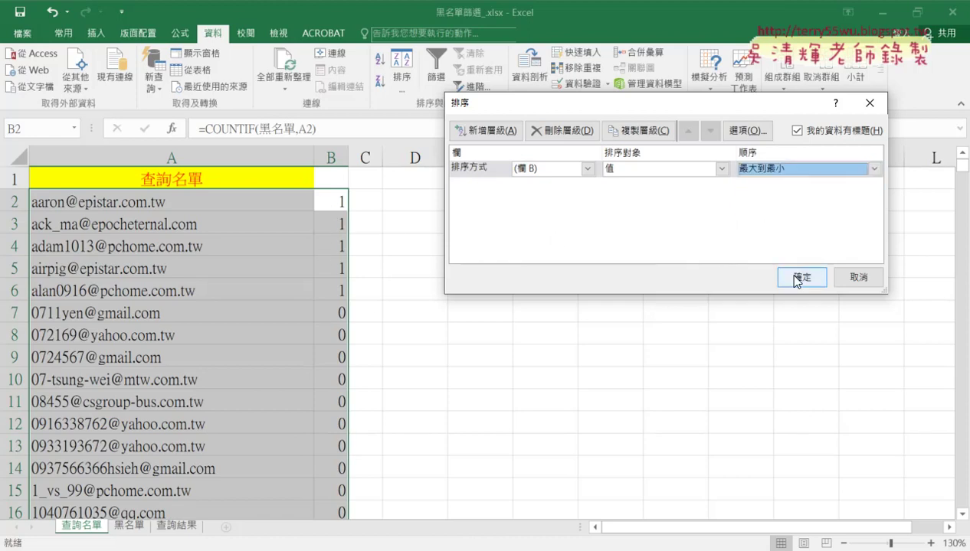
click(707, 173)
click(708, 183)
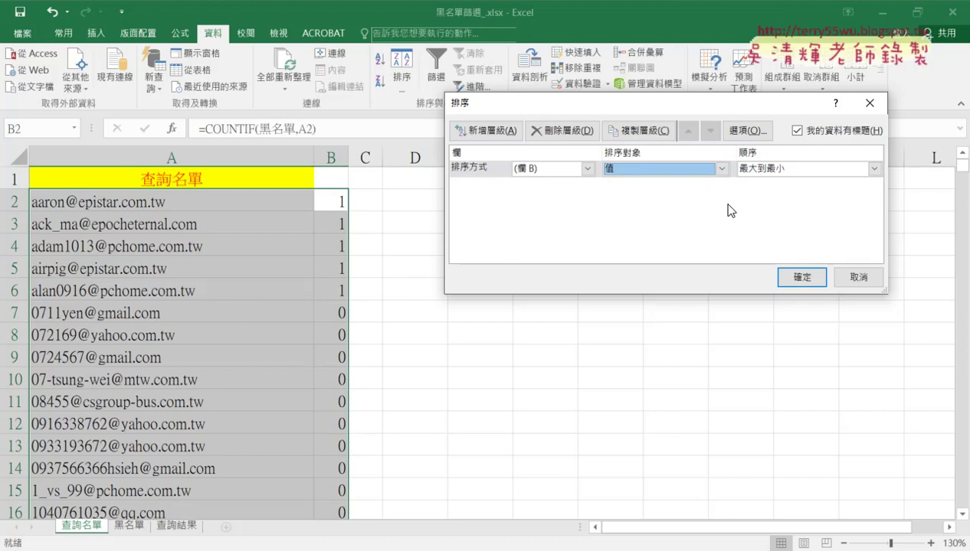
click(794, 279)
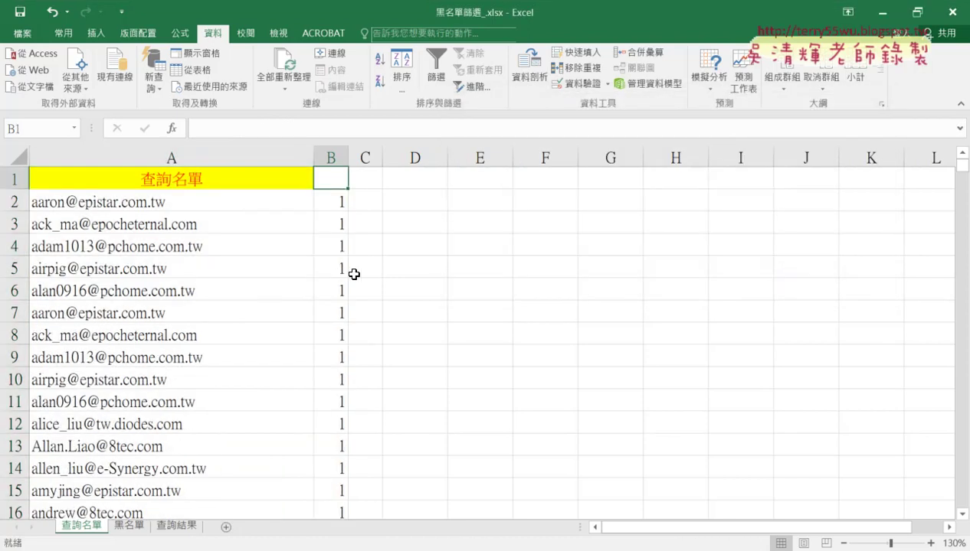
Copy the blacklisted emails in A2:A28 and select A1 on the 查詢結果 sheet
scroll(345, 269, down, 2)
scroll(342, 267, down, 5)
scroll(341, 268, up, 2)
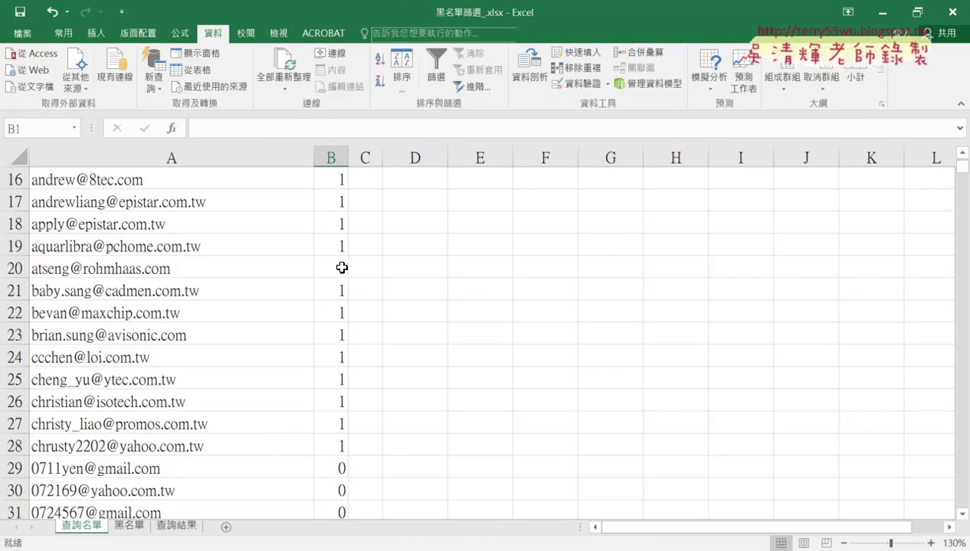
scroll(342, 268, down, 2)
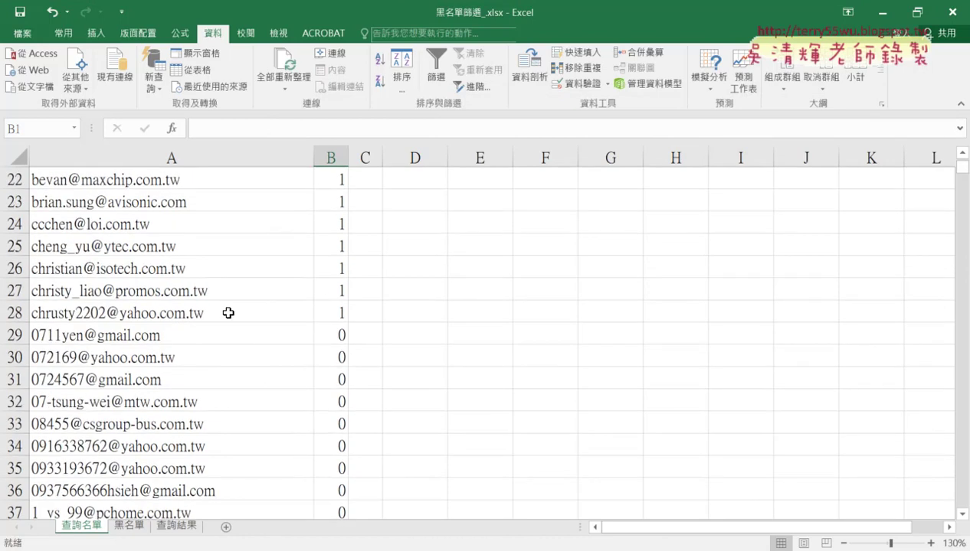
drag(228, 312, 260, 120)
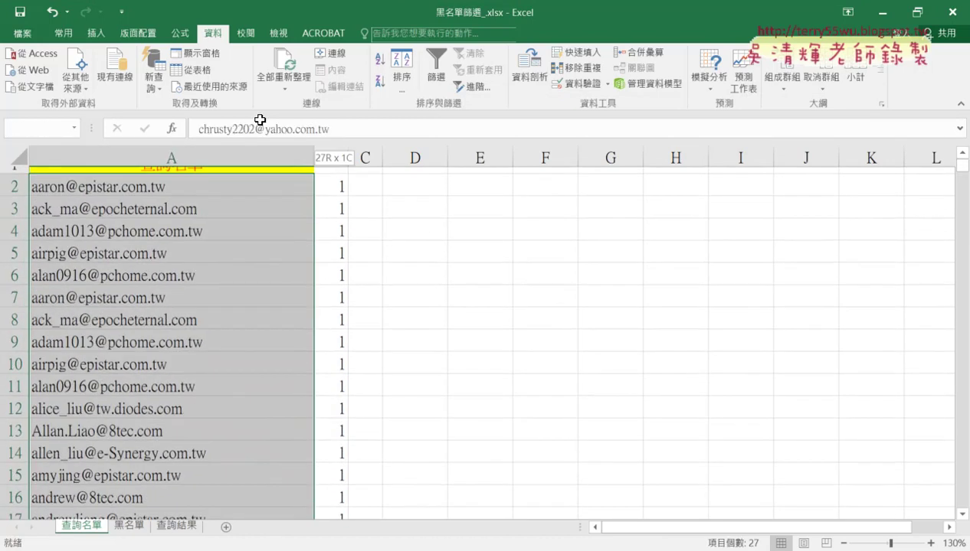
drag(260, 120, 261, 208)
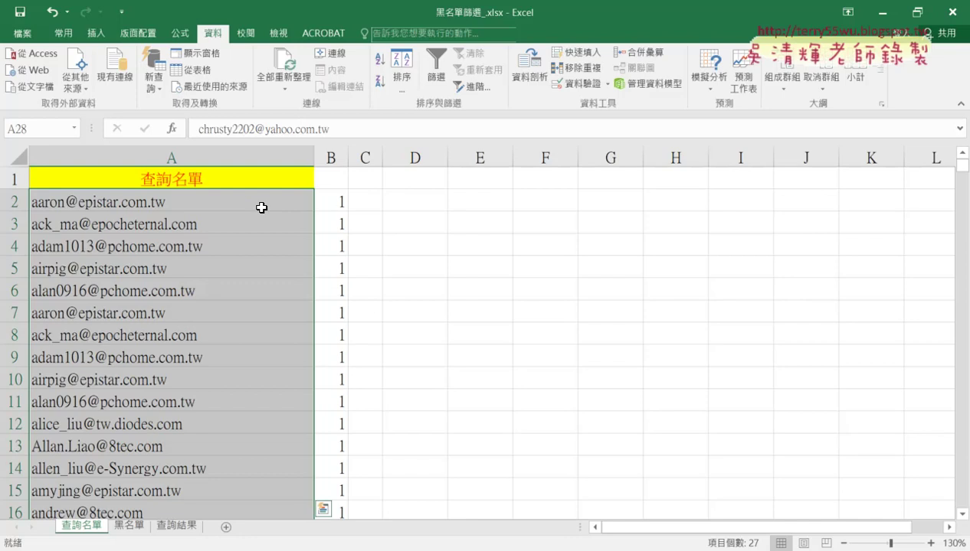
key(ctrl+c)
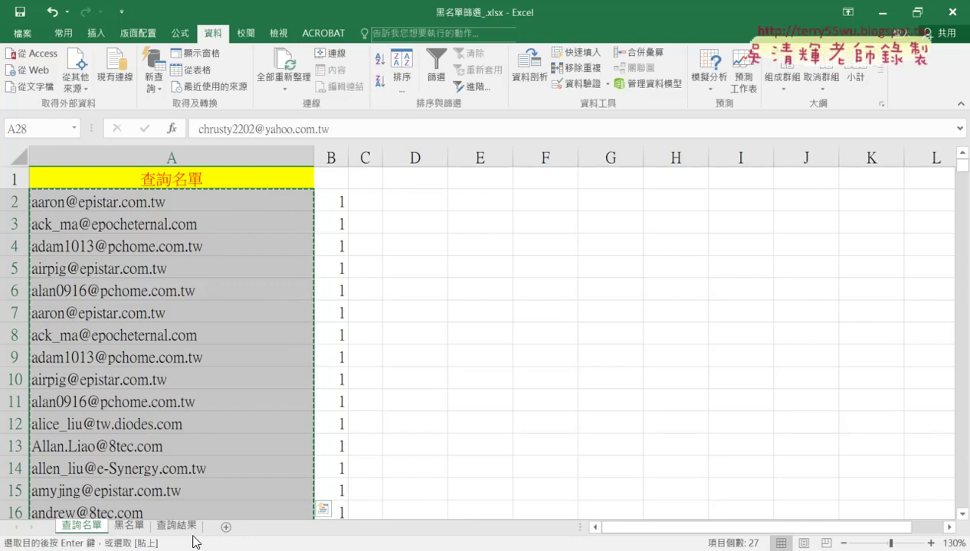
click(176, 525)
click(149, 175)
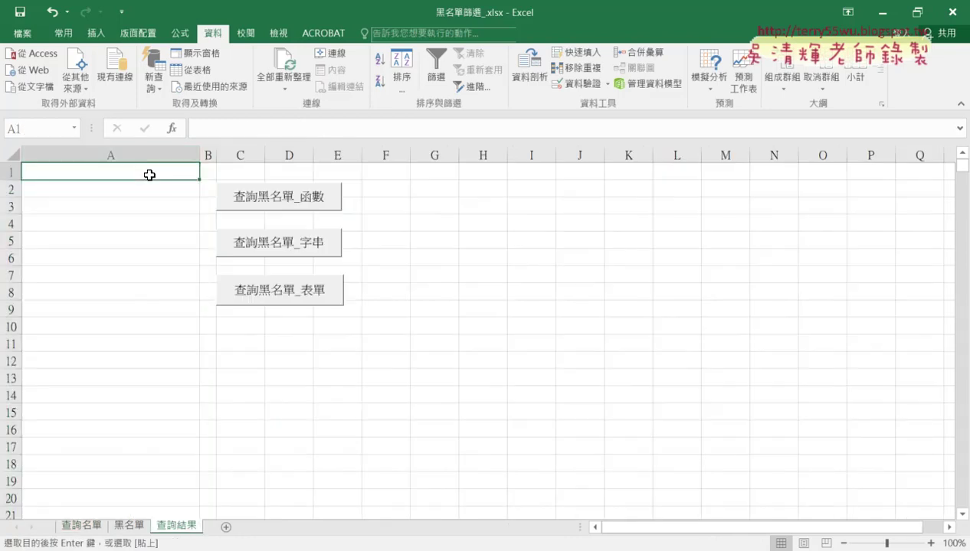
Paste the copied emails into 查詢結果 starting at A1
key(ctrl+v)
scroll(206, 357, down, 2)
scroll(204, 357, down, 2)
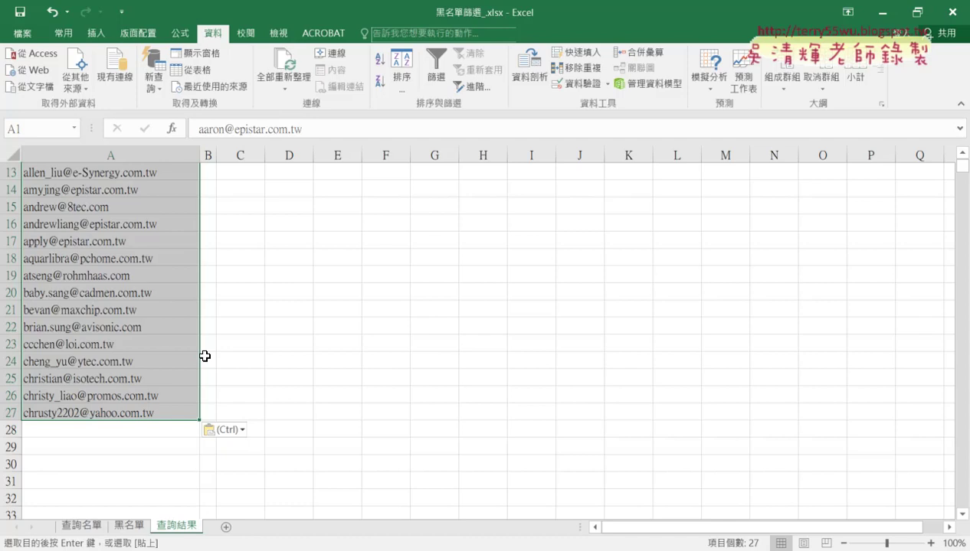
Back on 查詢名單, undo the paste and then the sort to restore original order
click(82, 526)
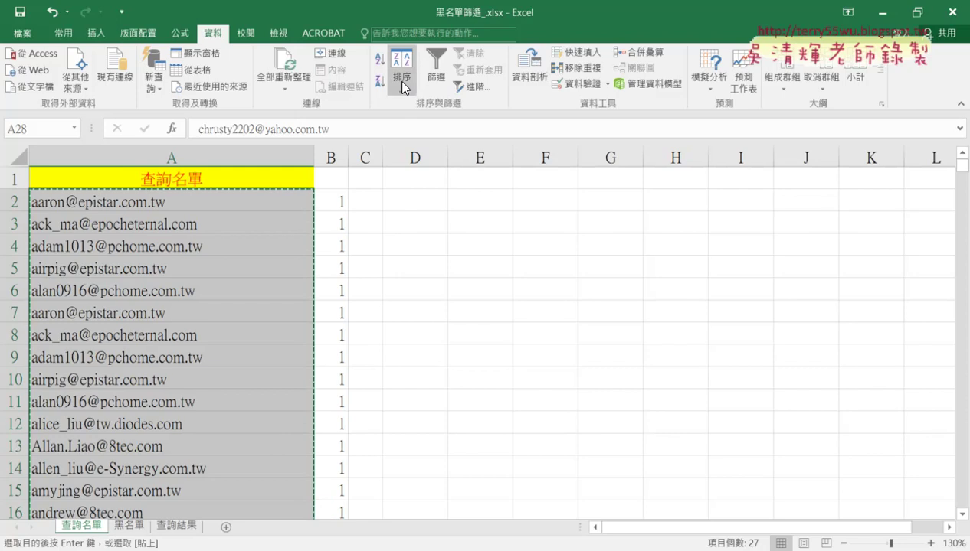
scroll(430, 264, down, 1)
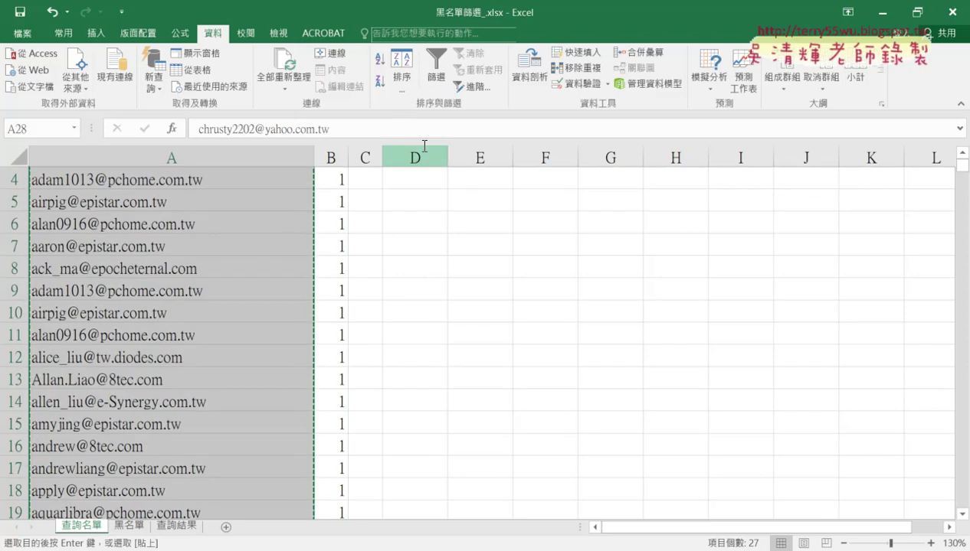
scroll(384, 256, down, 3)
scroll(385, 255, down, 3)
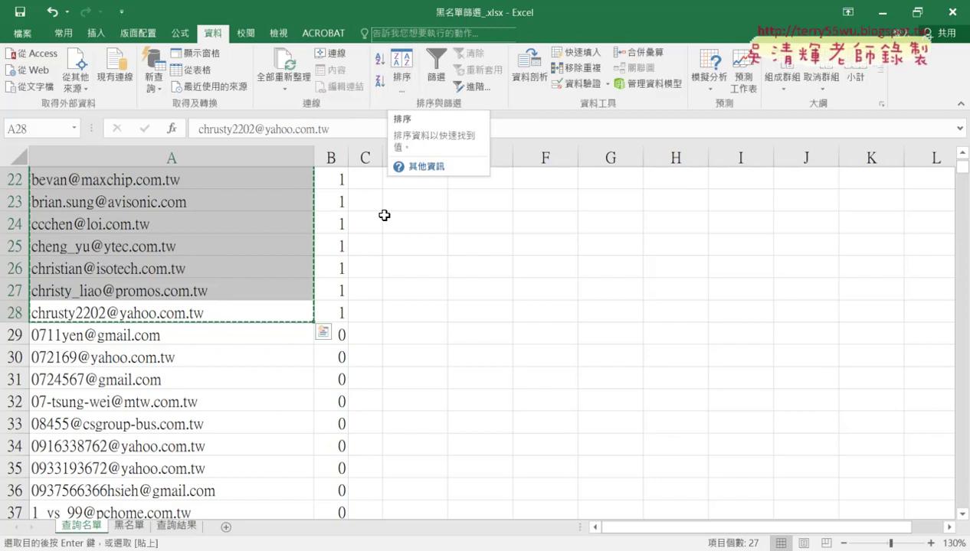
click(397, 273)
key(ctrl+z)
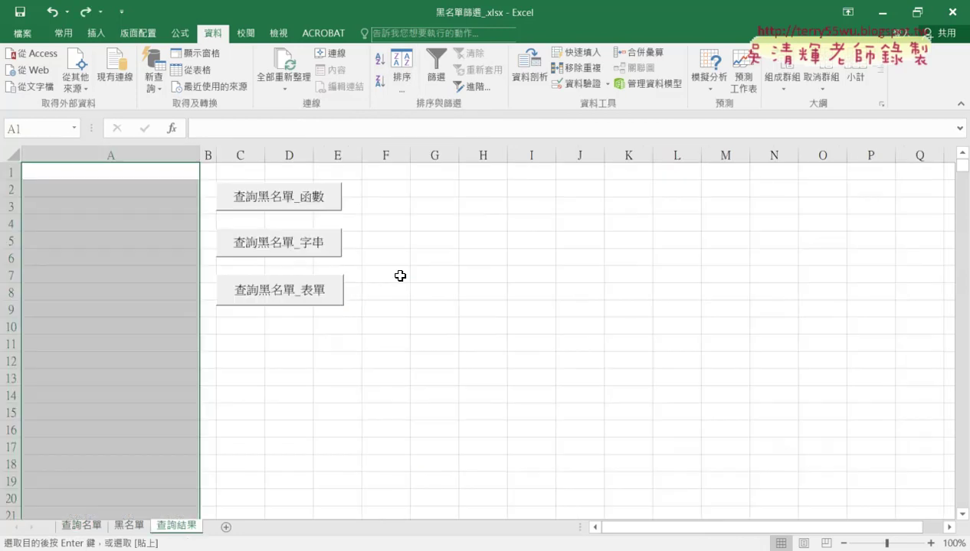
key(ctrl+z)
key(ctrl+z)
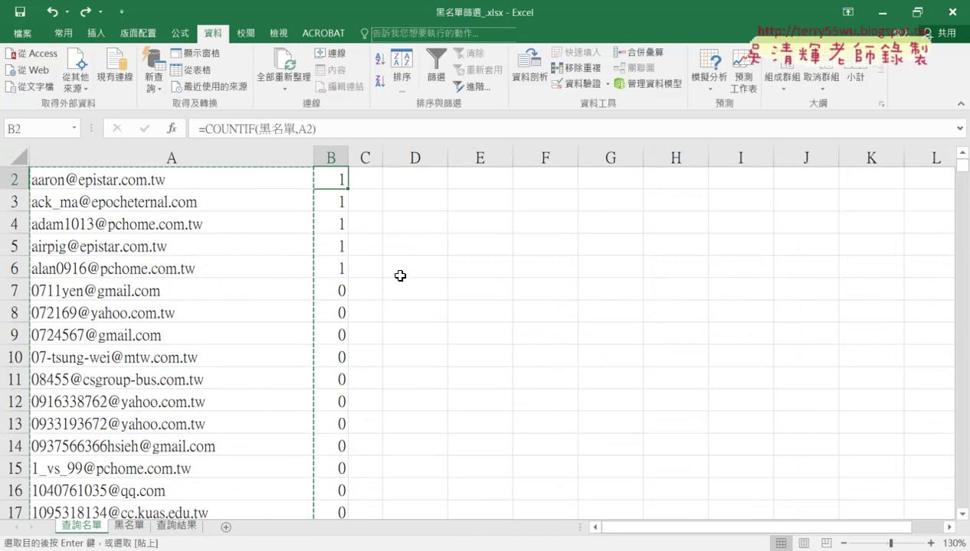
Select B1 and turn on 篩選, adding filter arrows to the email and count headers
scroll(411, 272, up, 1)
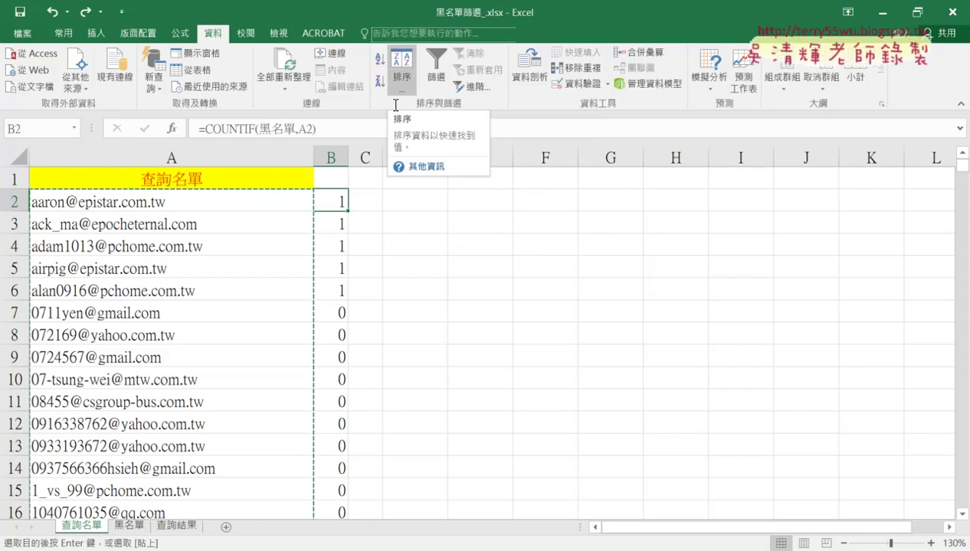
click(344, 180)
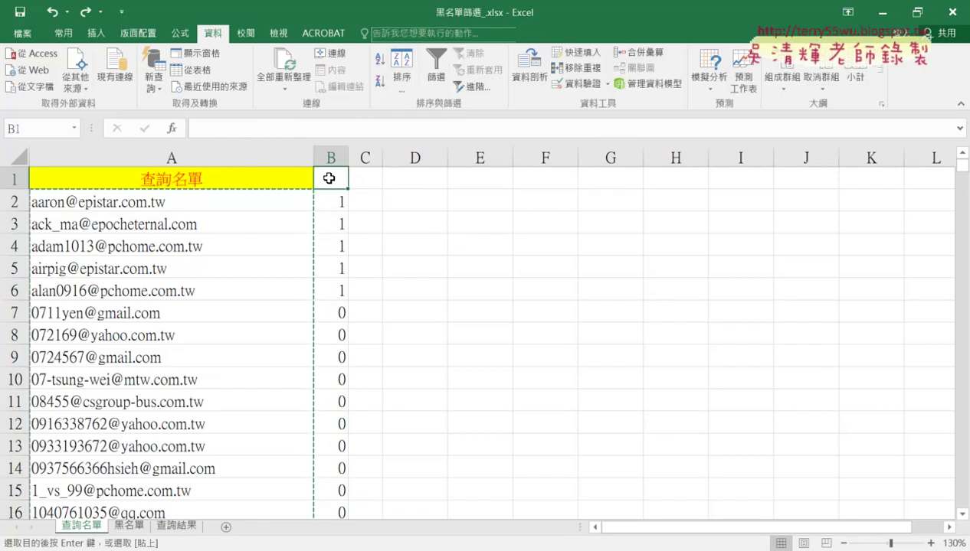
click(437, 73)
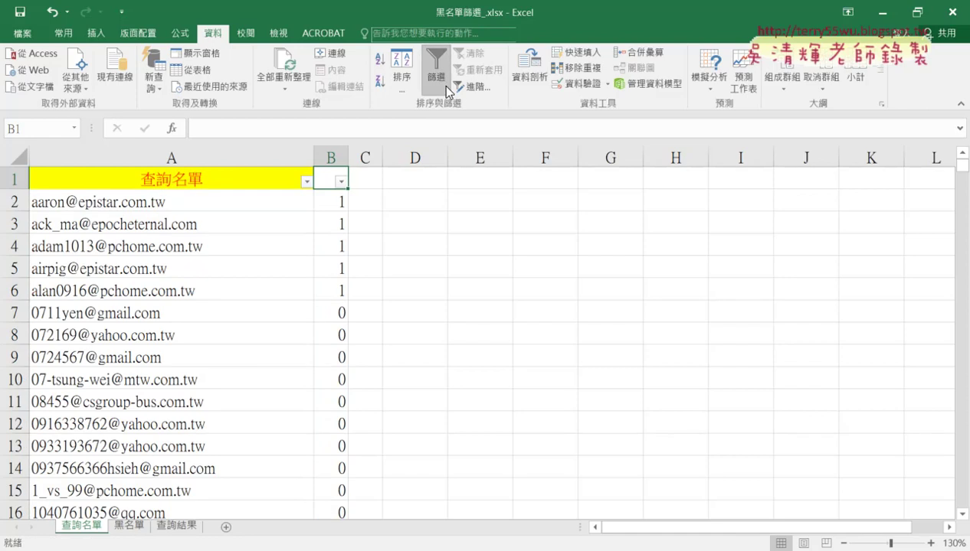
drag(456, 108, 458, 98)
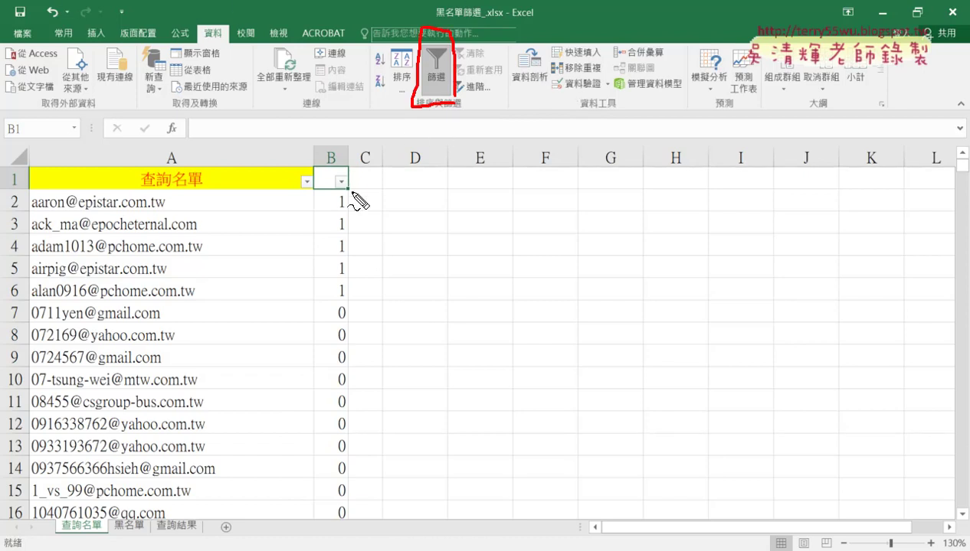
drag(350, 192, 355, 175)
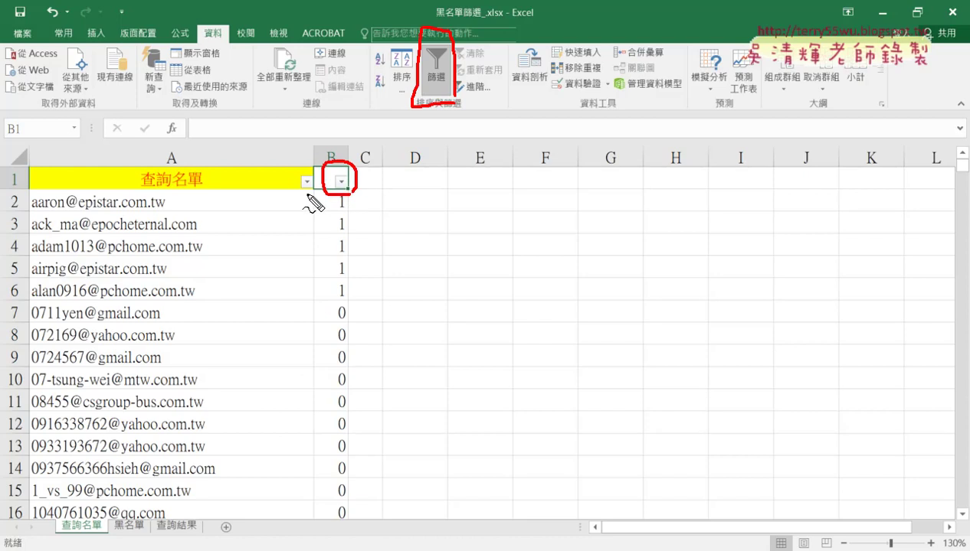
drag(308, 198, 310, 165)
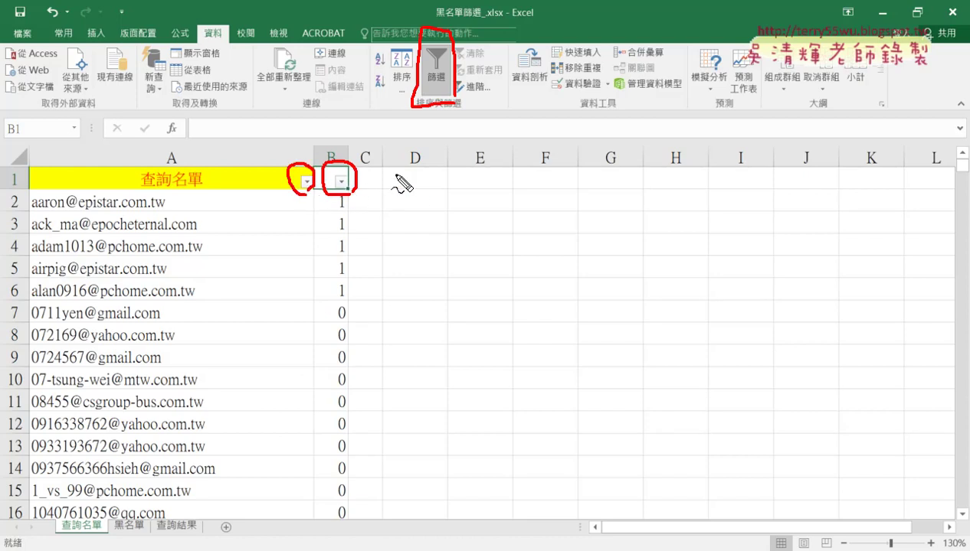
mouse_move(396, 190)
mouse_down()
mouse_move(396, 171)
mouse_move(425, 190)
mouse_move(412, 188)
mouse_move(418, 182)
mouse_up()
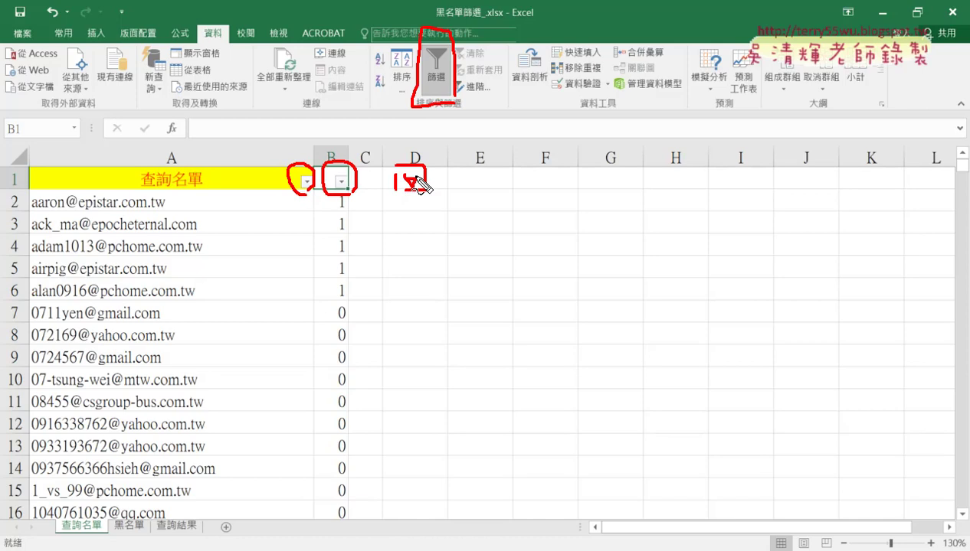
key(Escape)
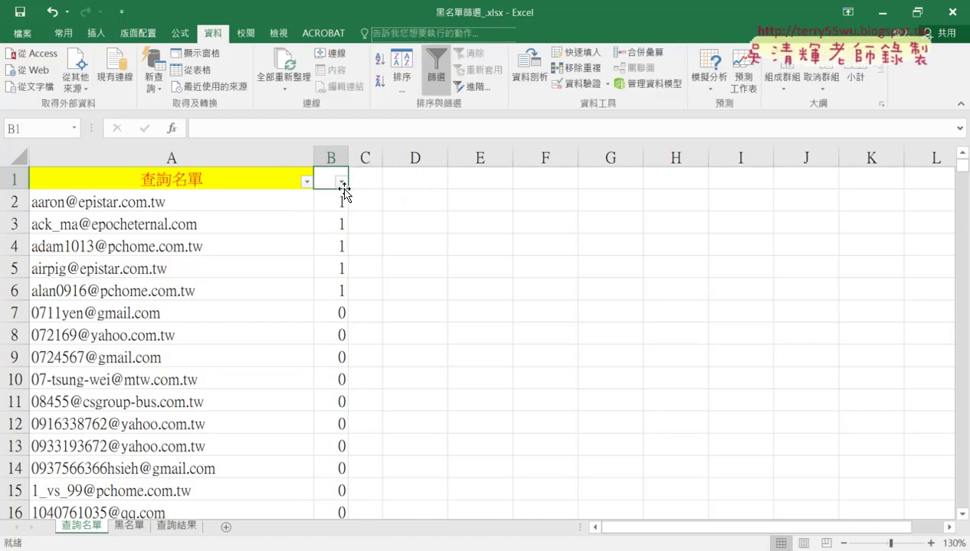
Filter column B to show only rows with a count of 1
click(341, 184)
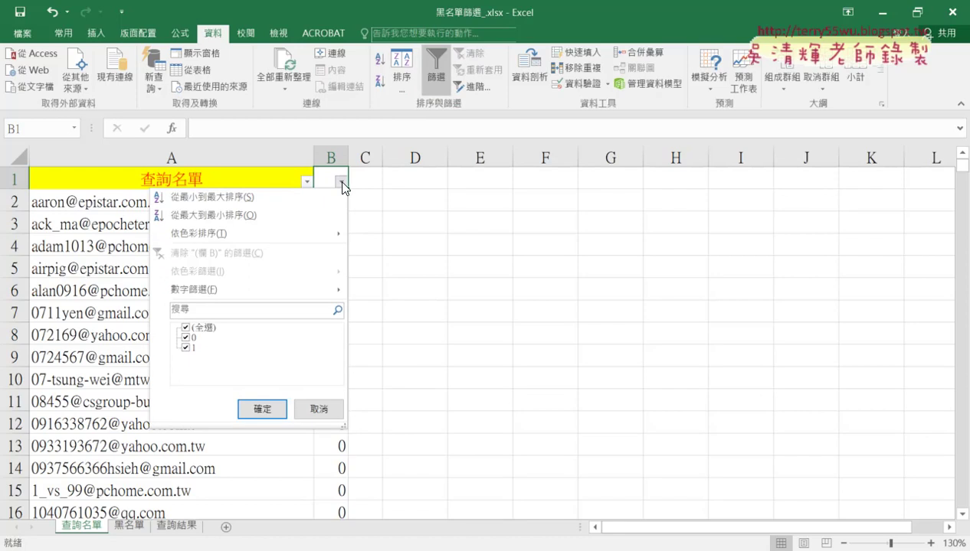
click(185, 331)
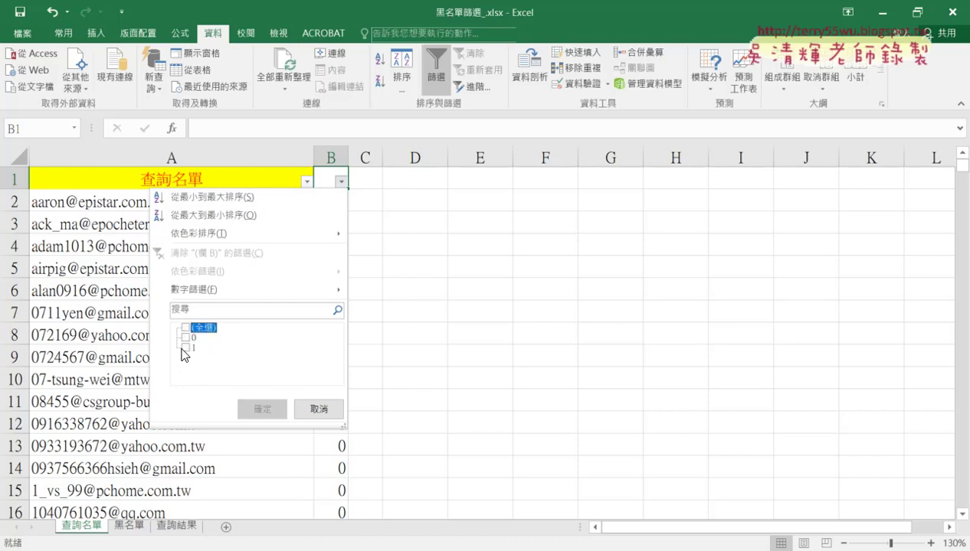
click(185, 347)
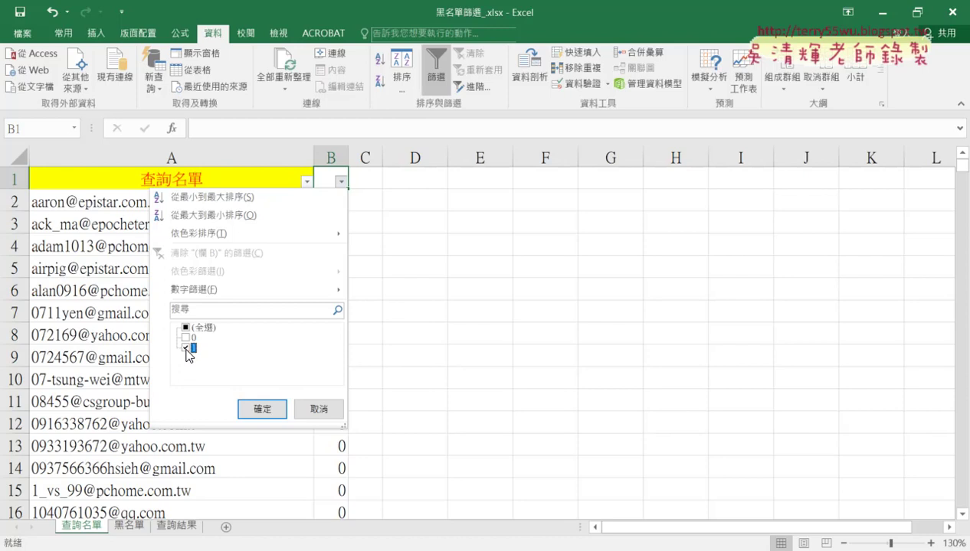
click(262, 409)
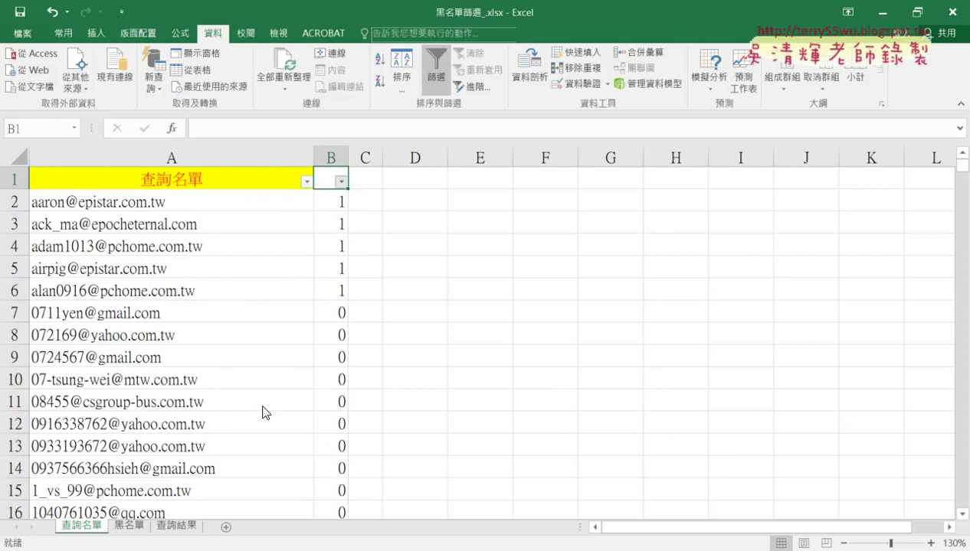
Scroll through the 27 filtered emails and select A2, the first one
scroll(486, 395, down, 3)
scroll(486, 395, down, 1)
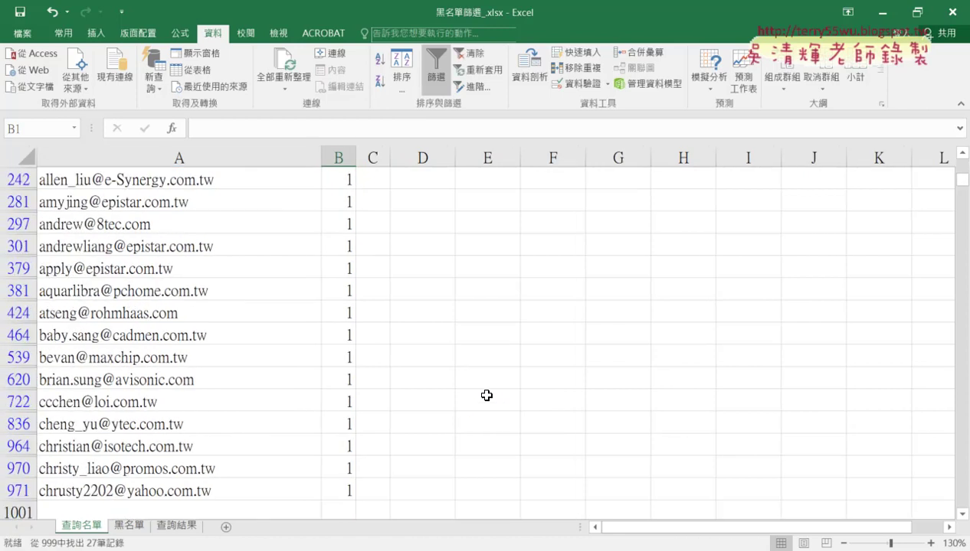
scroll(486, 396, down, 3)
scroll(485, 394, down, 1)
scroll(484, 393, up, 1)
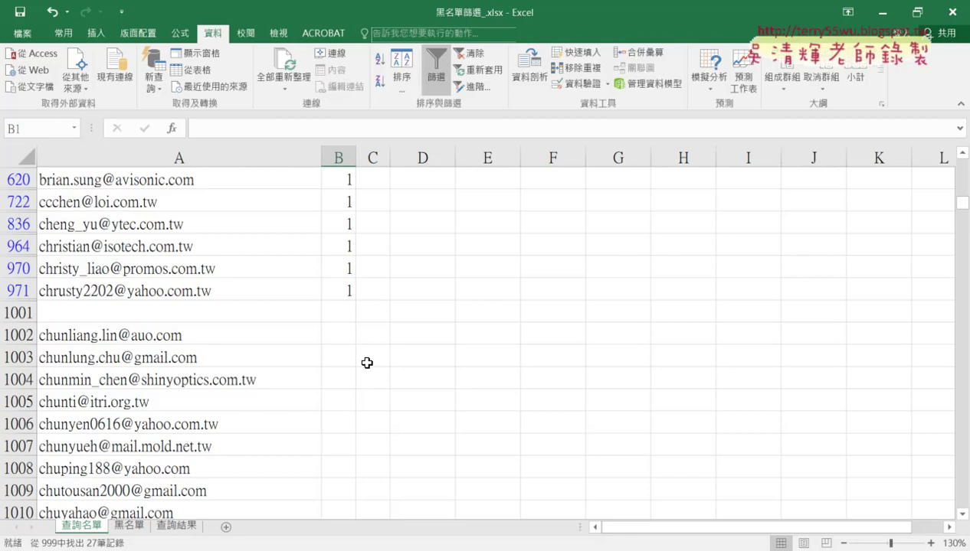
scroll(372, 362, up, 1)
scroll(255, 383, up, 1)
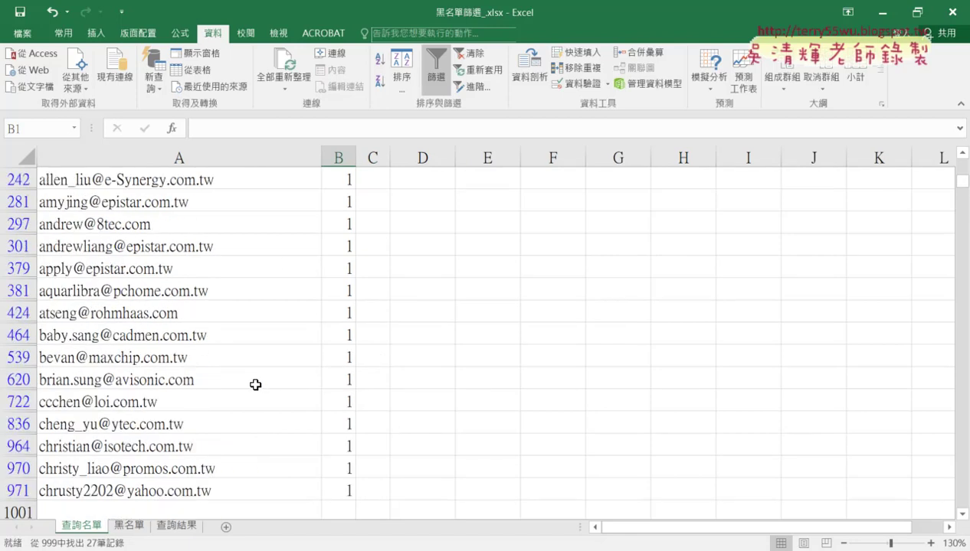
scroll(258, 383, up, 3)
scroll(268, 382, up, 1)
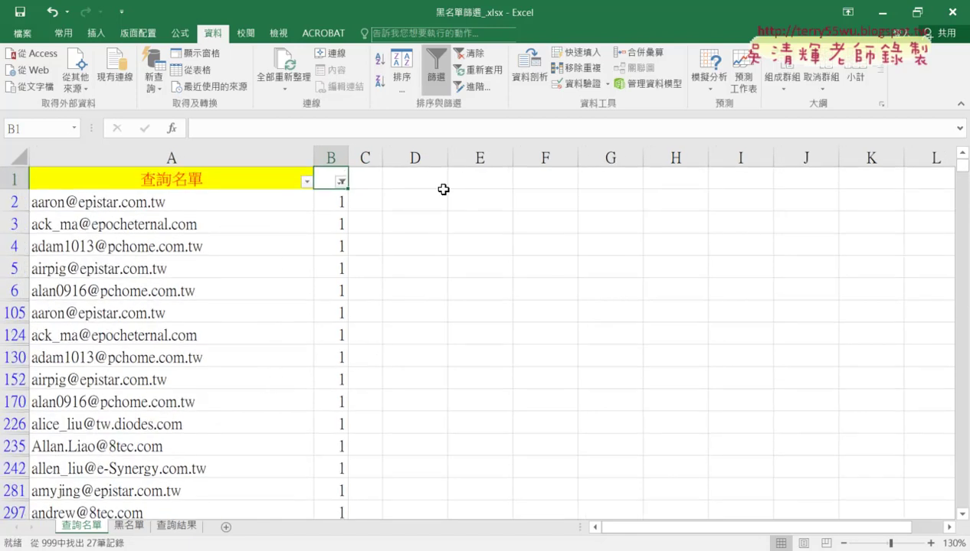
click(196, 202)
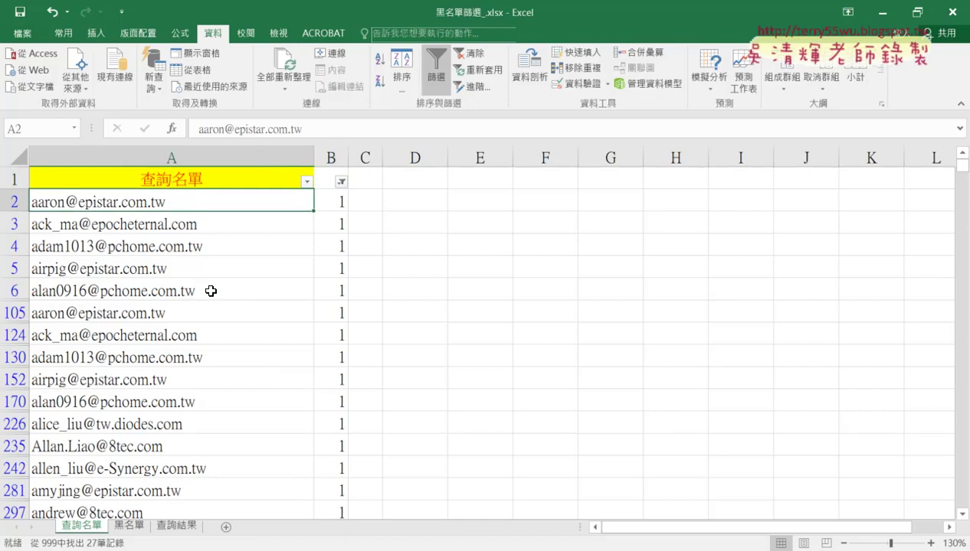
Copy the filtered emails from A2 down and paste them into 查詢結果 A1:A27
key(ctrl+shift+Down)
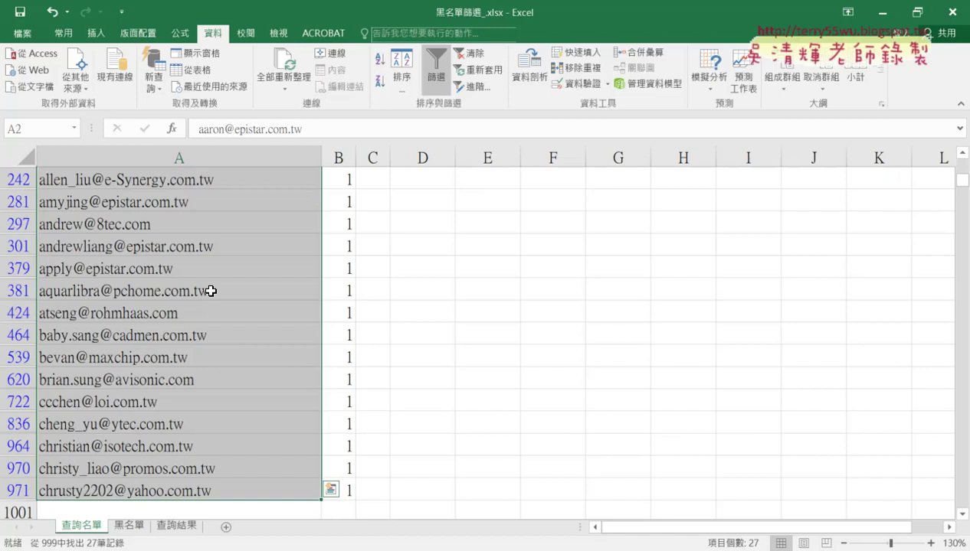
key(ctrl+c)
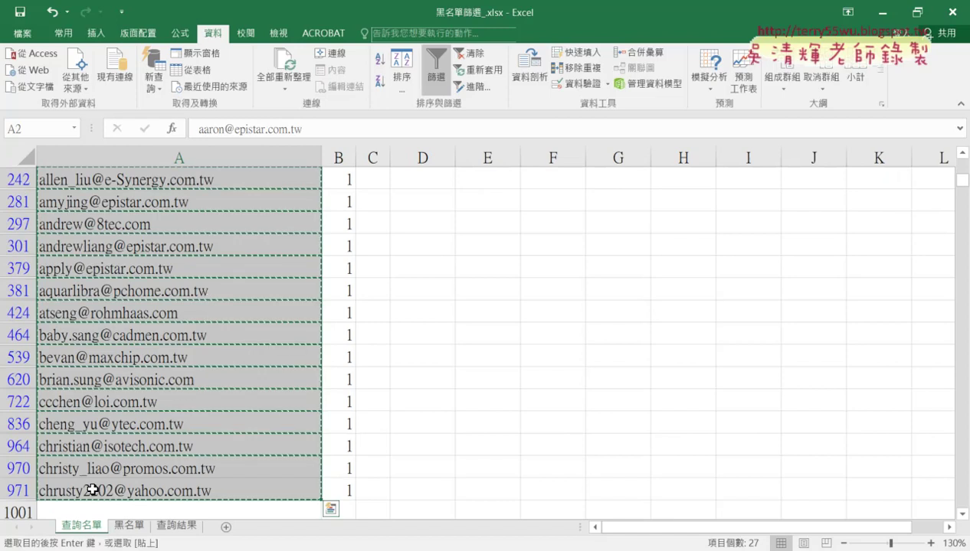
click(175, 529)
click(131, 171)
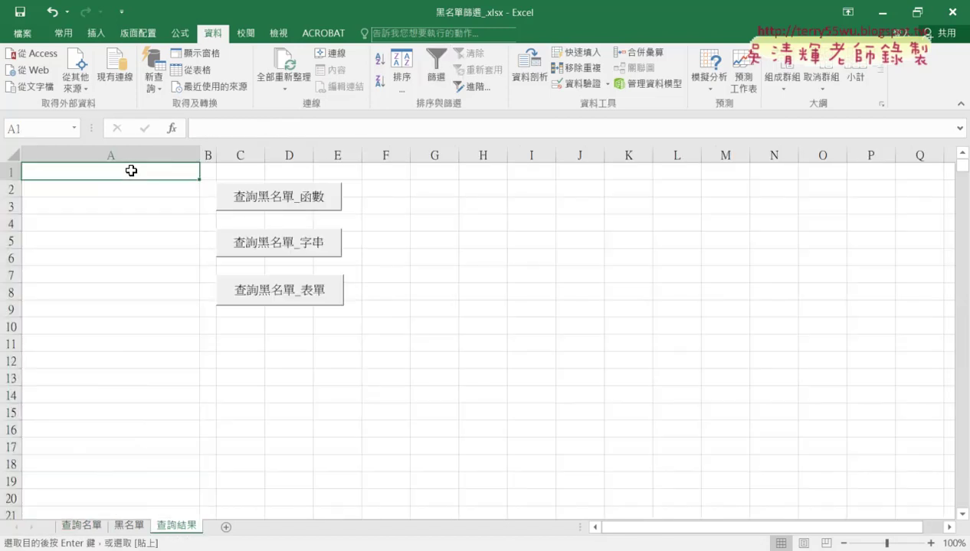
key(ctrl+v)
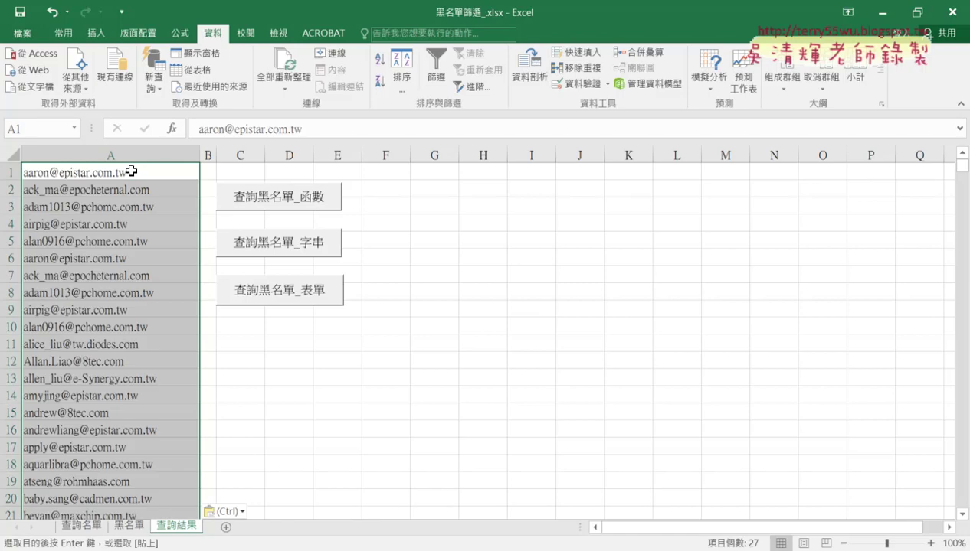
scroll(244, 279, down, 4)
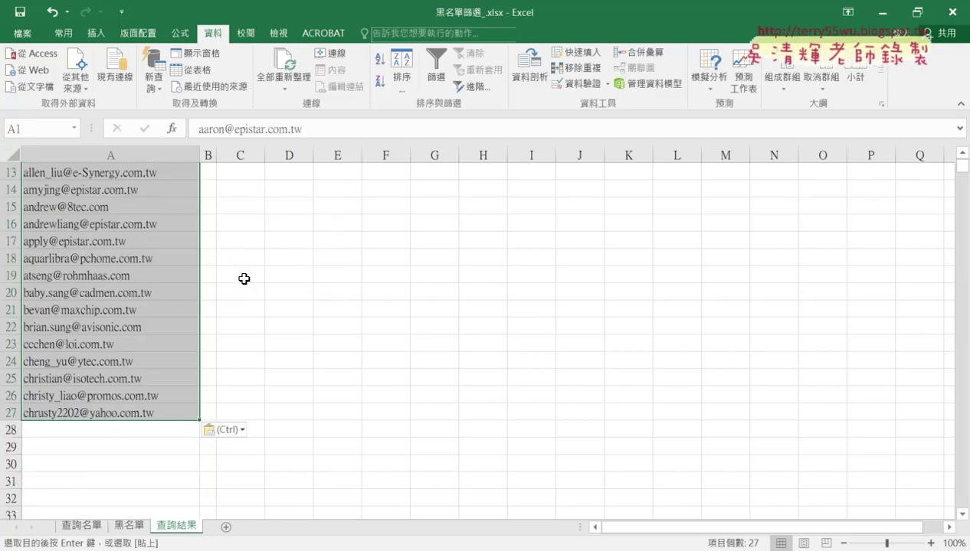
Return to 查詢名單 and turn off 篩選 so all emails and 0 counts reappear
click(86, 527)
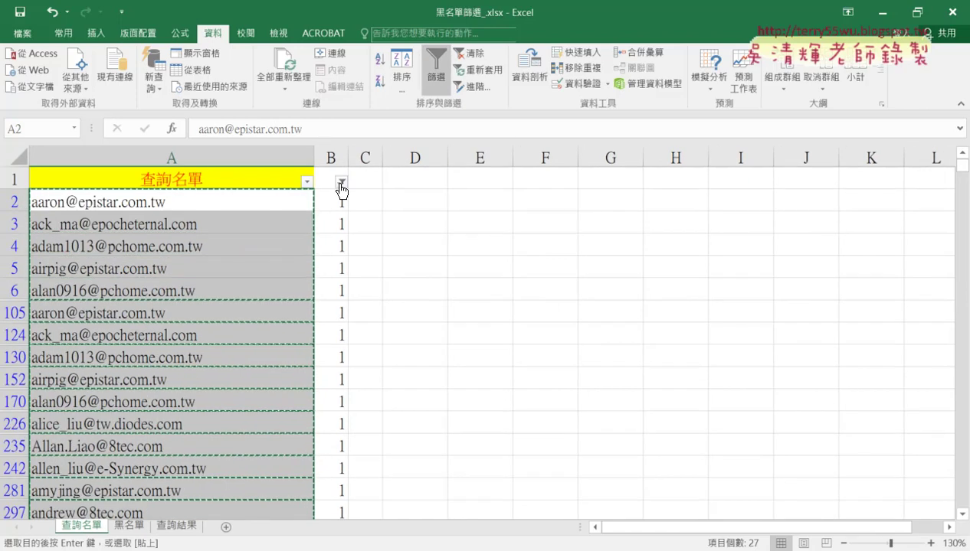
click(434, 74)
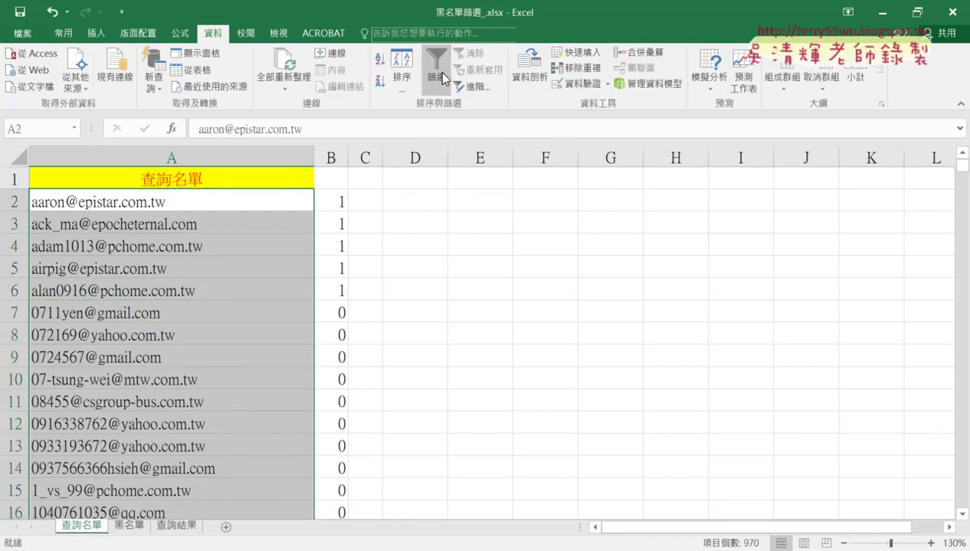
click(442, 77)
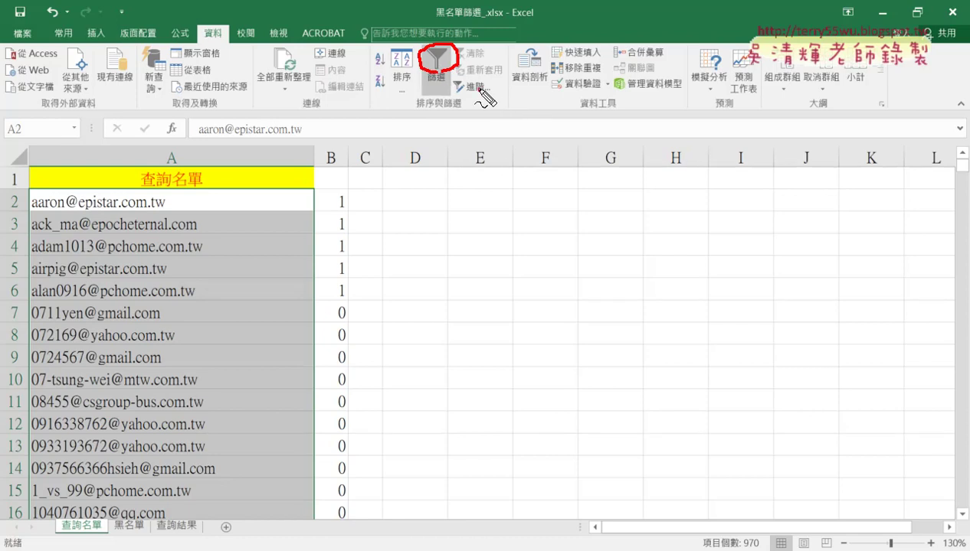
drag(481, 90, 457, 68)
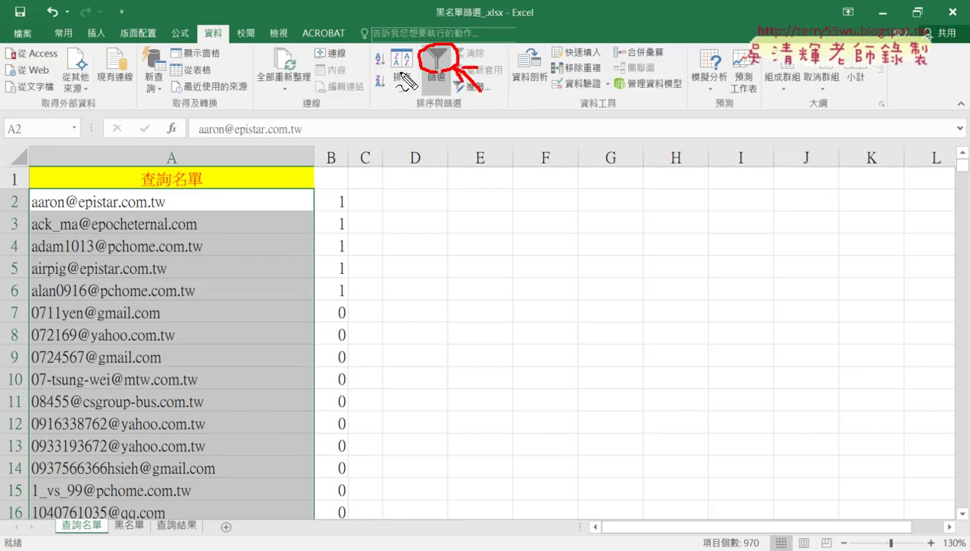